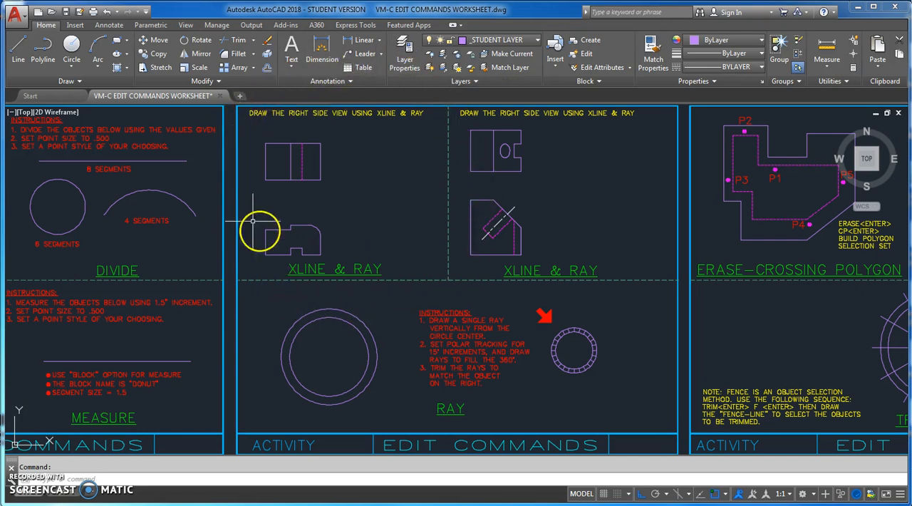
- Set _STUDENT LAYER as the current layer for the first XLINE & RAY exercise
mouse_move(377, 150)
middle_mouse_down()
mouse_move(434, 210)
mouse_move(473, 224)
mouse_move(455, 249)
middle_mouse_up()
scroll(454, 246, "up", 2)
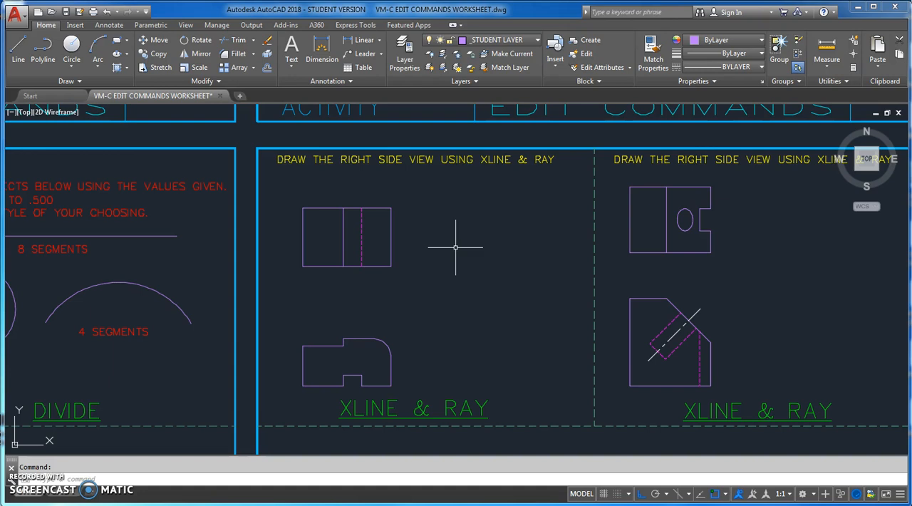
left_click(537, 40)
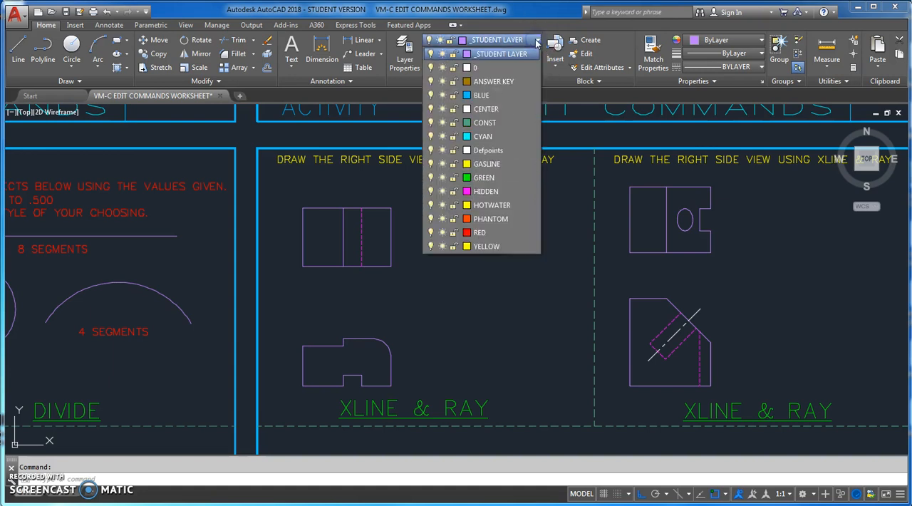
left_click(524, 55)
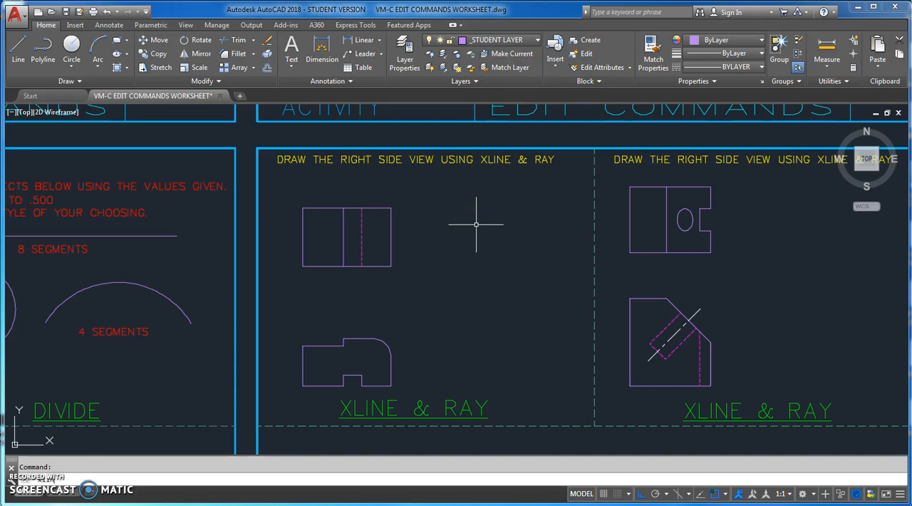
- Draw two horizontal construction lines with XLINE through the lower-right and upper-right corners of the first exercise's top view
type("xline")
key("Return")
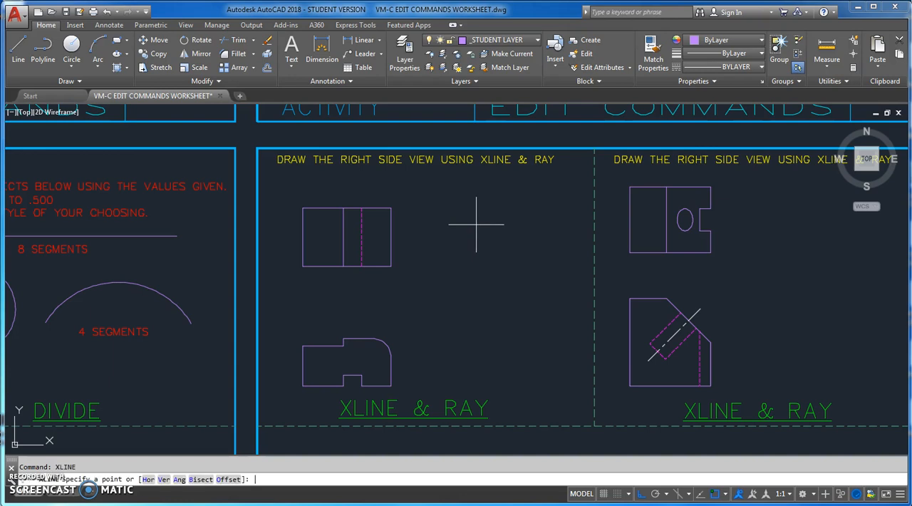
left_click(391, 267)
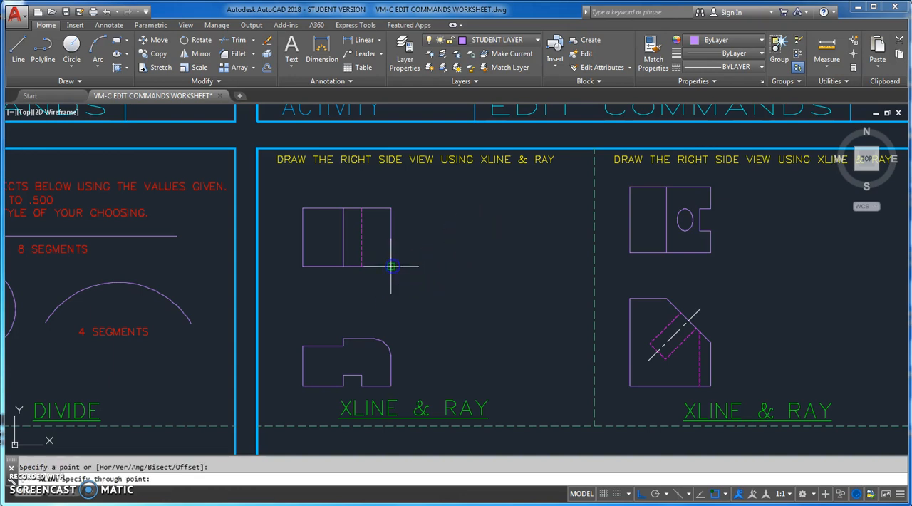
left_click(440, 264)
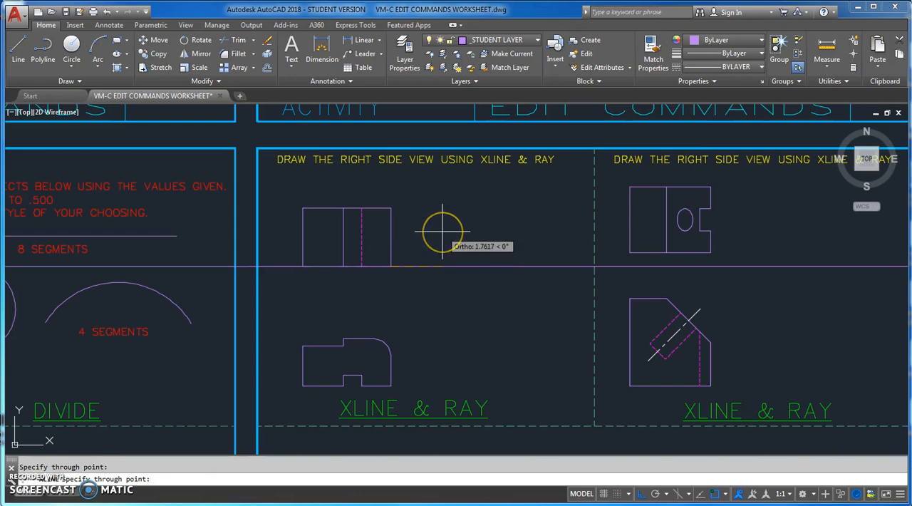
key("Return")
key("Return")
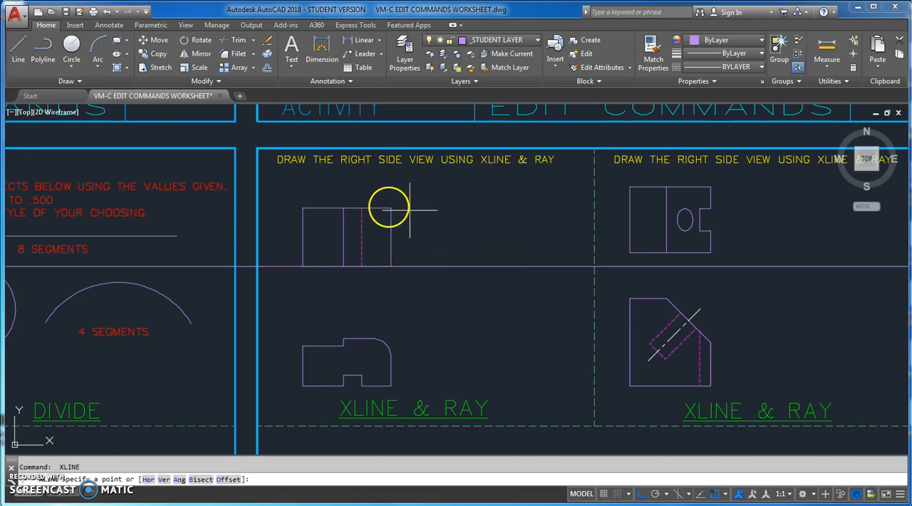
left_click(390, 207)
left_click(452, 208)
key("Return")
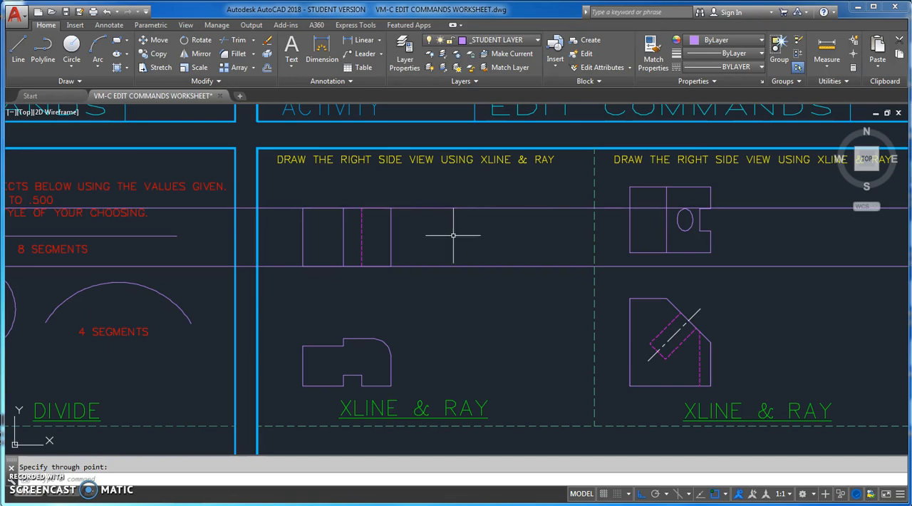
- Draw horizontal construction lines through the front view's top edge and through its lower step edge
key("Return")
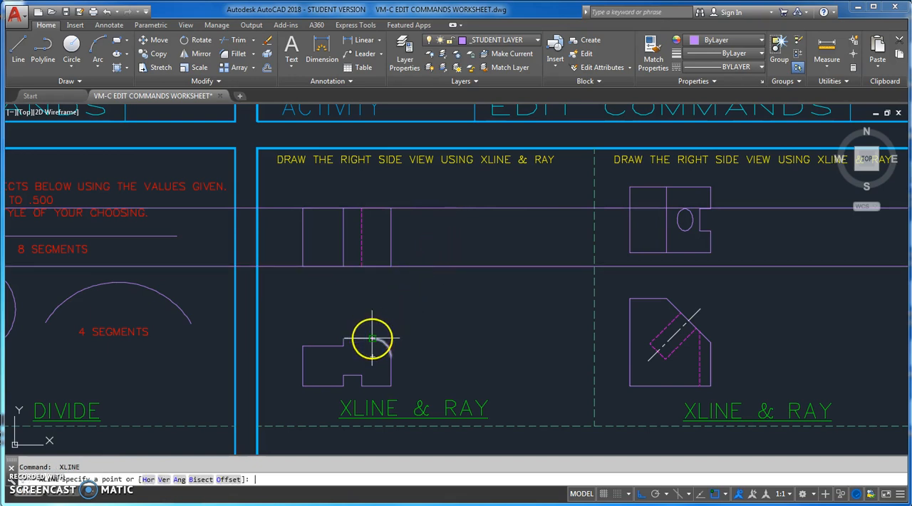
left_click(372, 338)
left_click(497, 338)
key("Return")
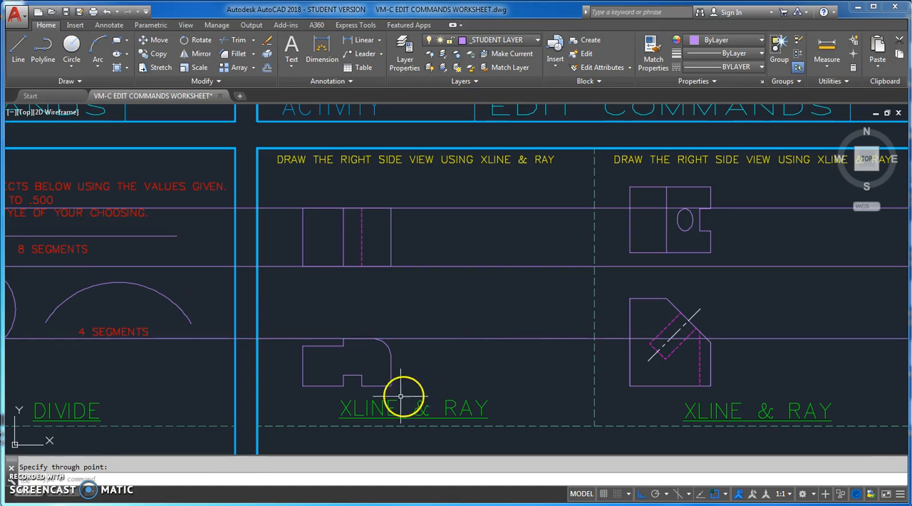
key("Return")
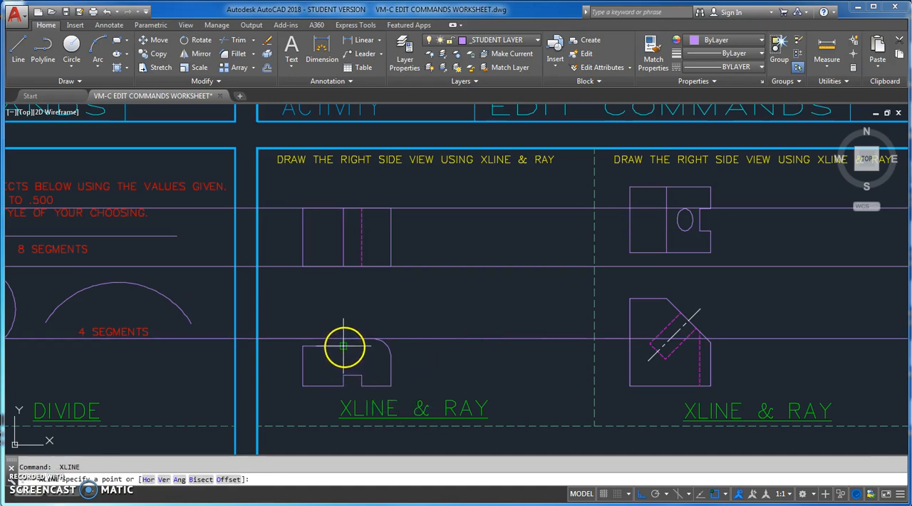
left_click(344, 347)
left_click(505, 357)
key("Return")
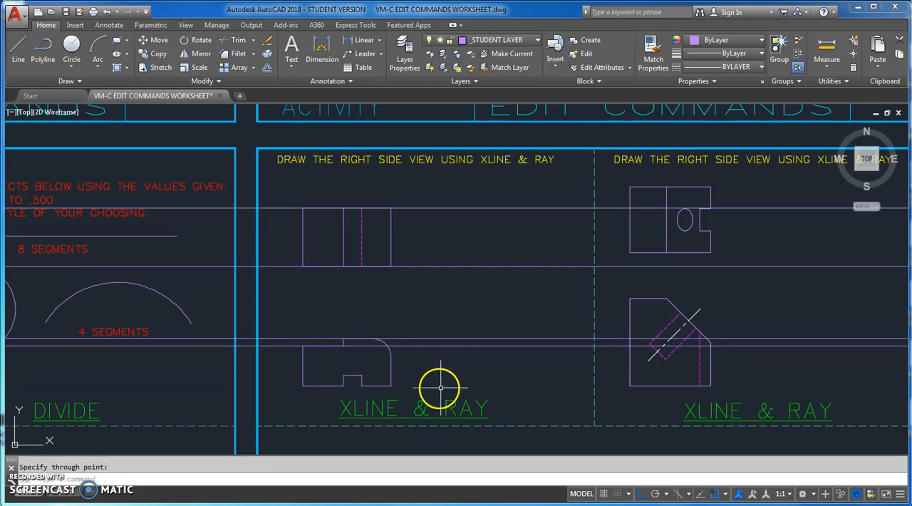
- Draw horizontal construction lines through the top of the front view's bottom notch and through its base edge
key("Return")
left_click(362, 374)
left_click(491, 375)
key("Return")
key("Return")
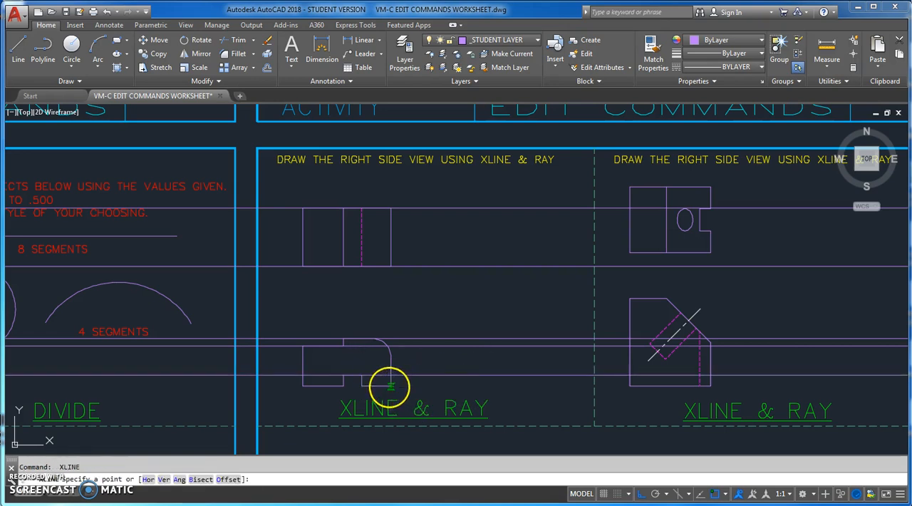
left_click(390, 385)
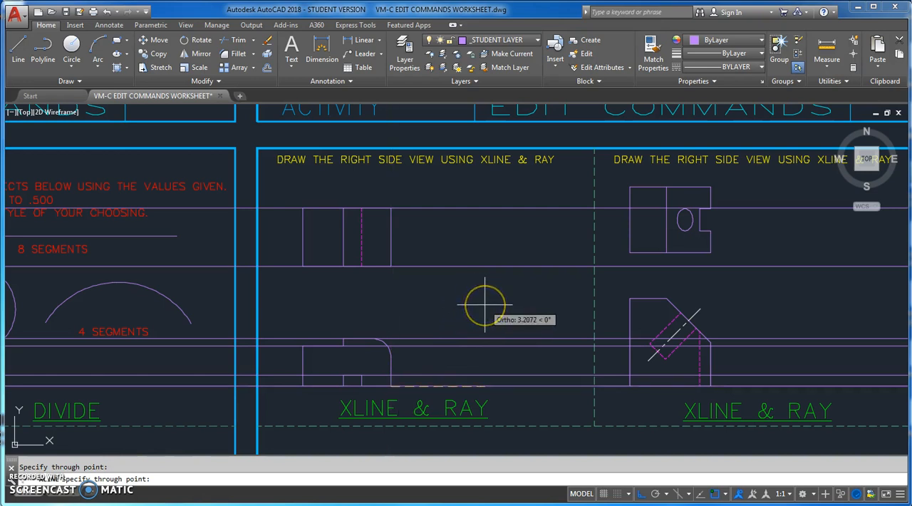
key("Escape")
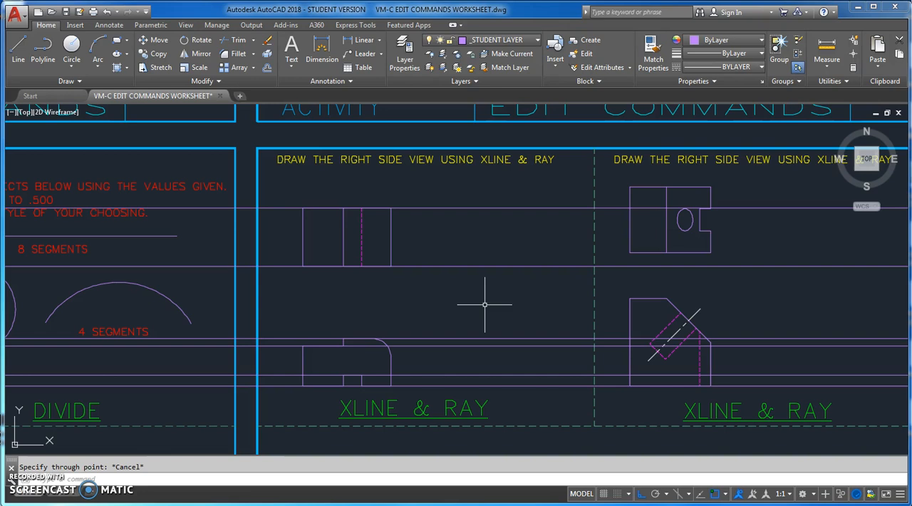
- Start a RAY at the front view's lower-left corner and turn Ortho mode off
type("ray")
key("Return")
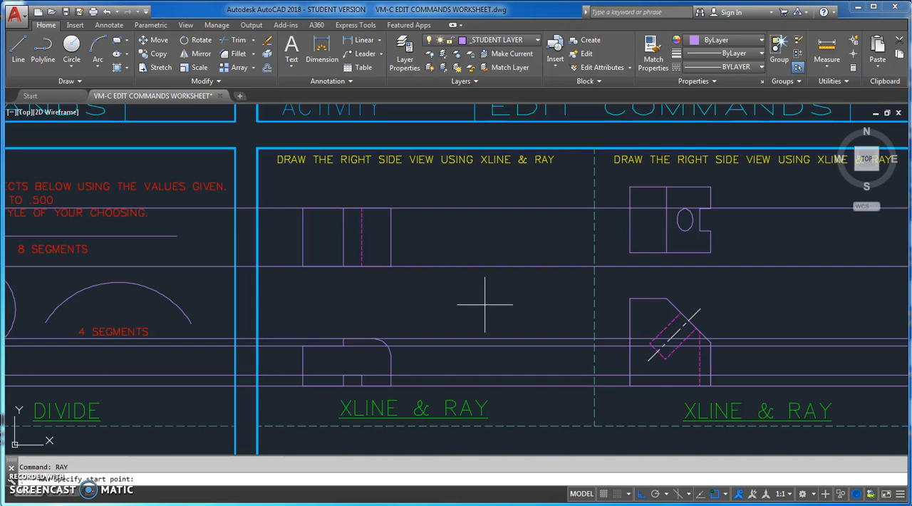
left_click(303, 385)
left_click(640, 493)
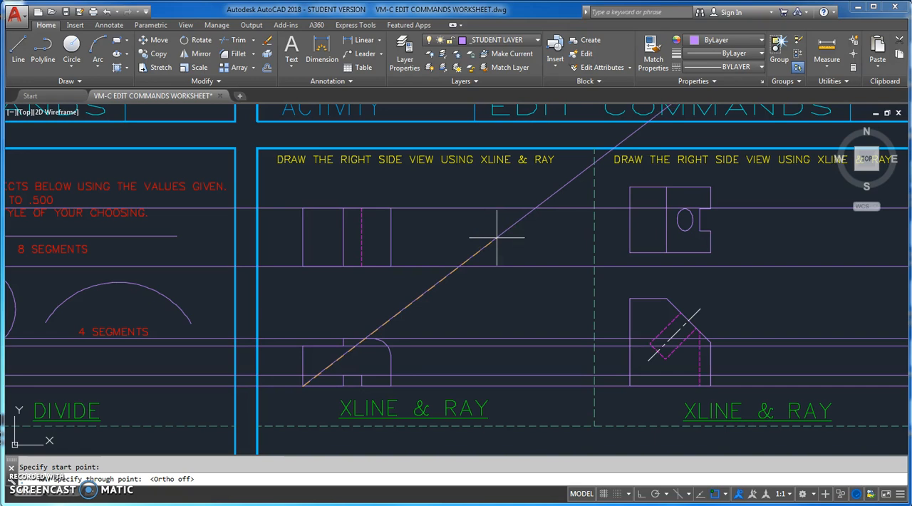
- Turn on polar tracking with a 45-degree increment and finish the ray up and to the right at 45°
left_click(727, 494)
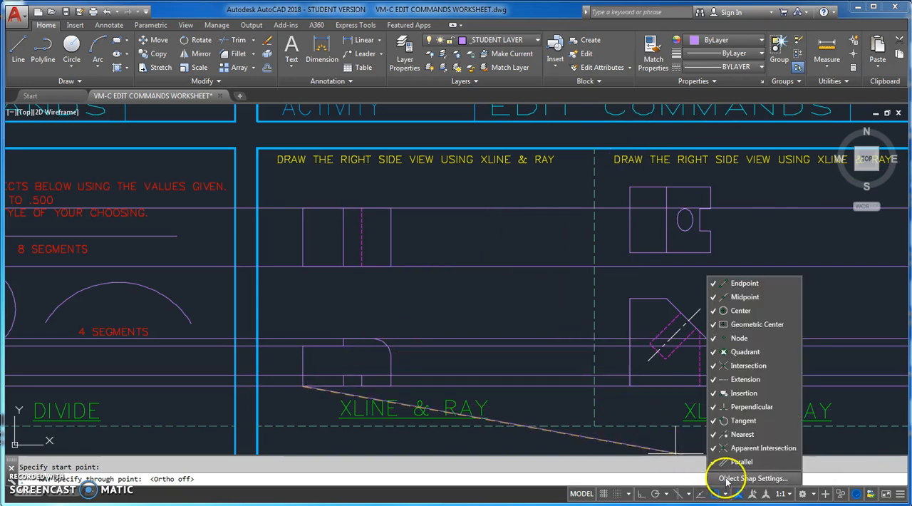
left_click(727, 479)
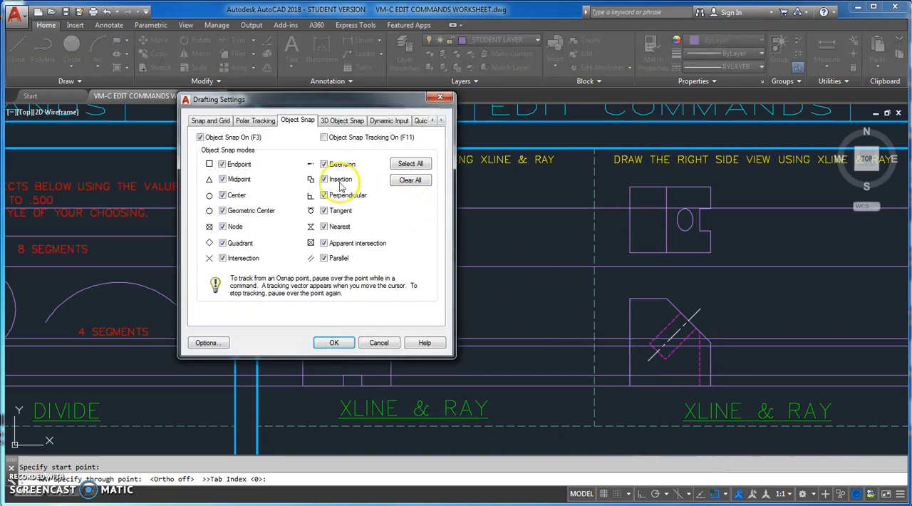
left_click(257, 120)
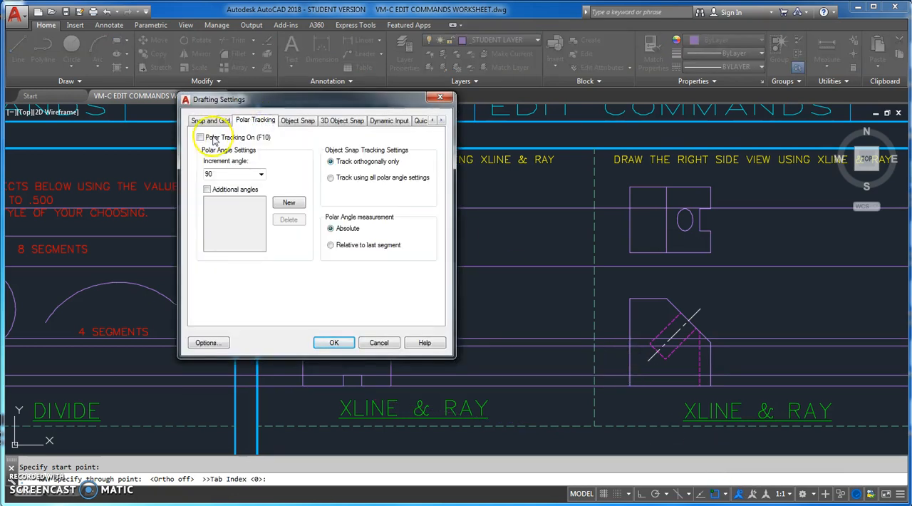
left_click(261, 174)
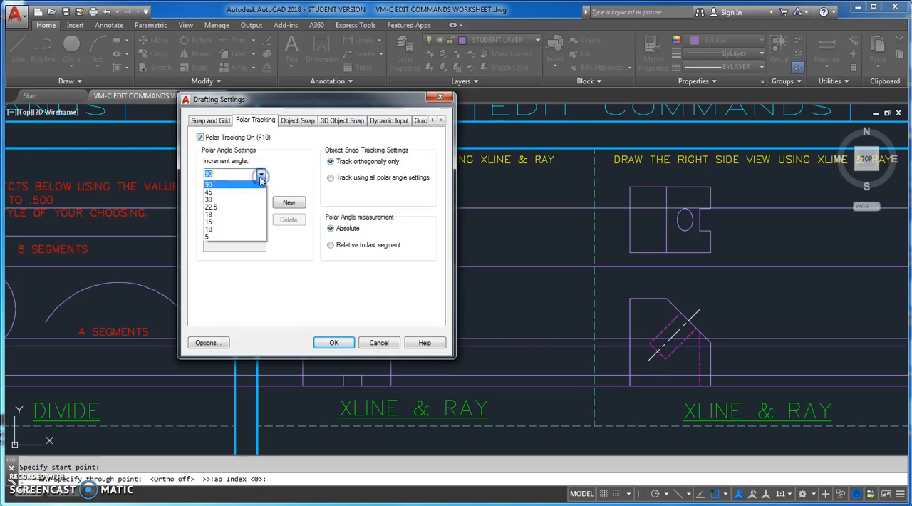
left_click(246, 188)
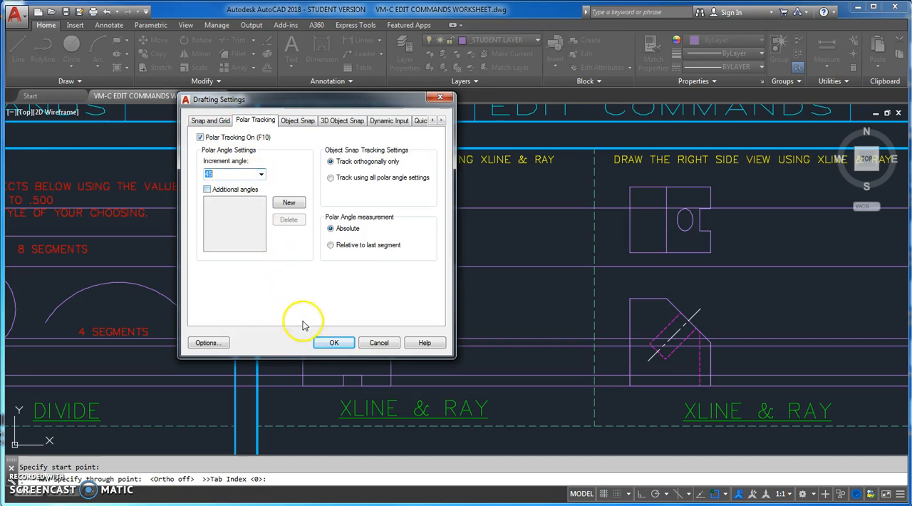
left_click(332, 343)
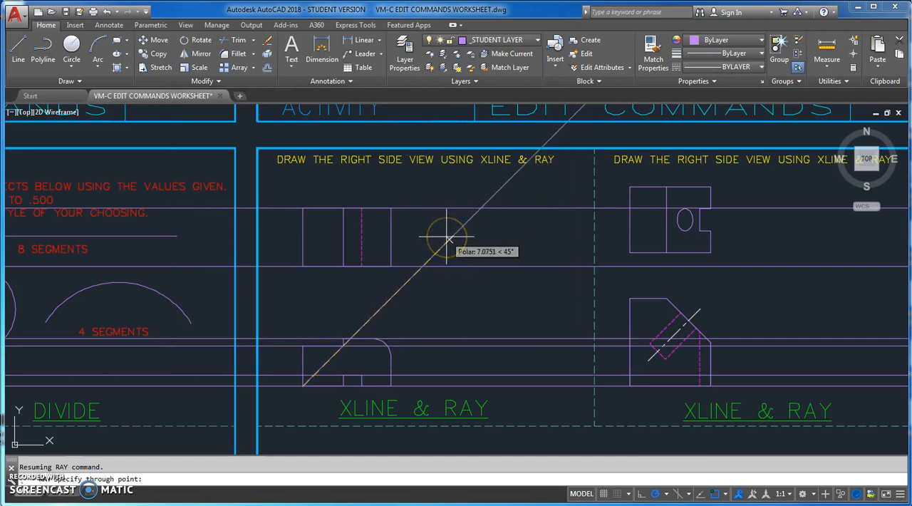
left_click(448, 237)
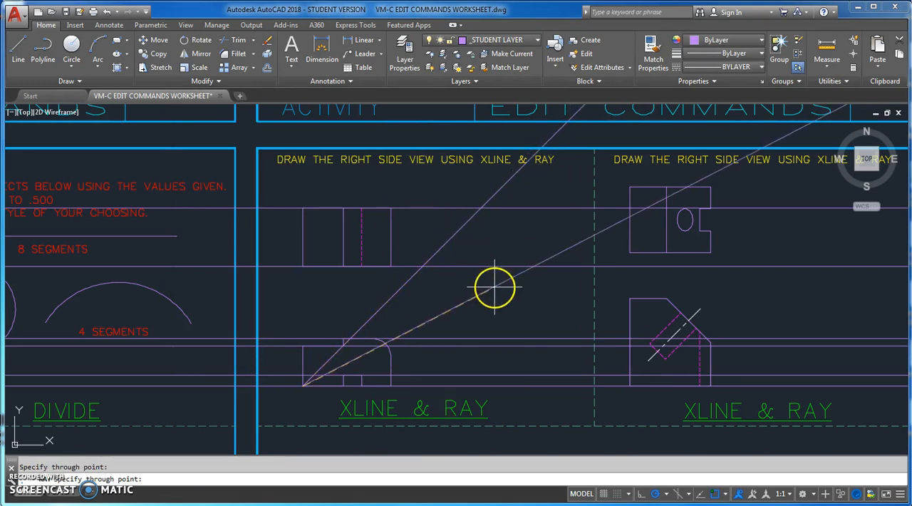
right_click(512, 307)
- Examine how far the horizontal construction lines and the 45-degree ray extend beyond the worksheet
scroll(513, 307, "down", 4)
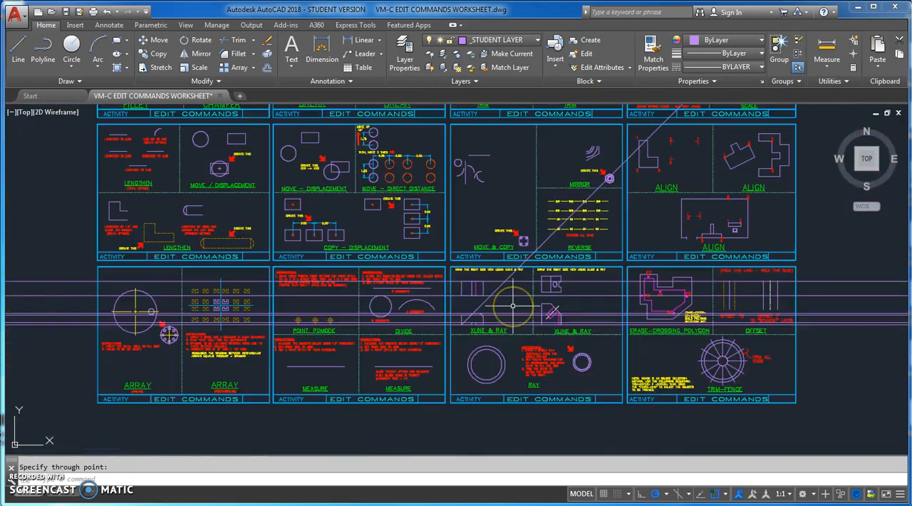
scroll(513, 307, "down", 5)
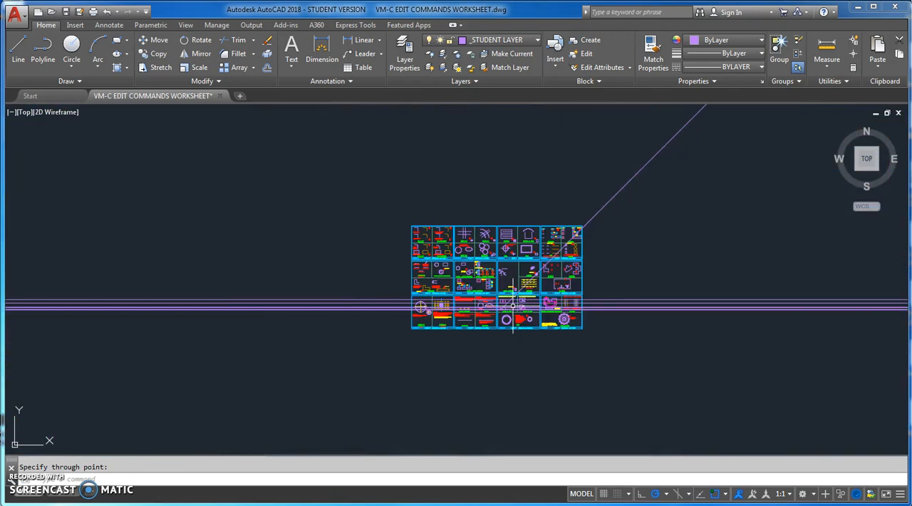
scroll(512, 306, "down", 5)
scroll(509, 306, "up", 6)
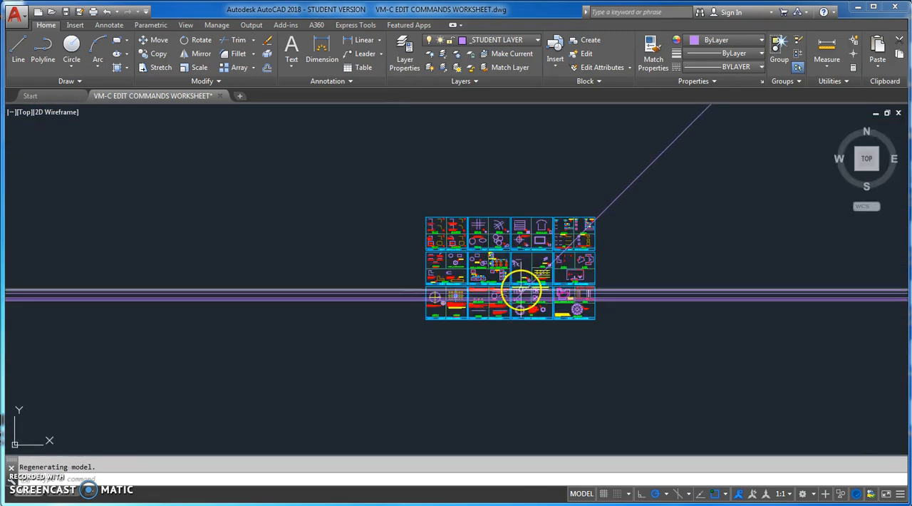
scroll(514, 308, "up", 8)
scroll(517, 308, "up", 2)
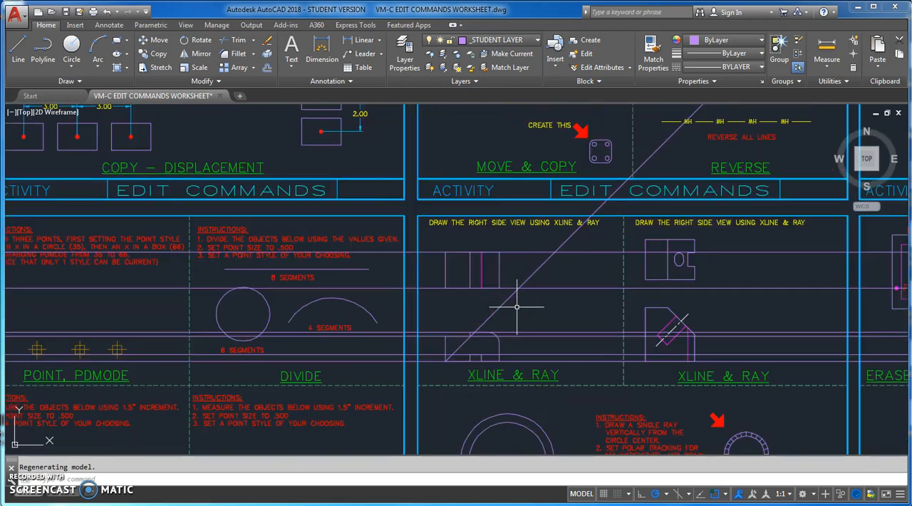
middle_click_drag(527, 320, 495, 302)
scroll(504, 294, "up", 3)
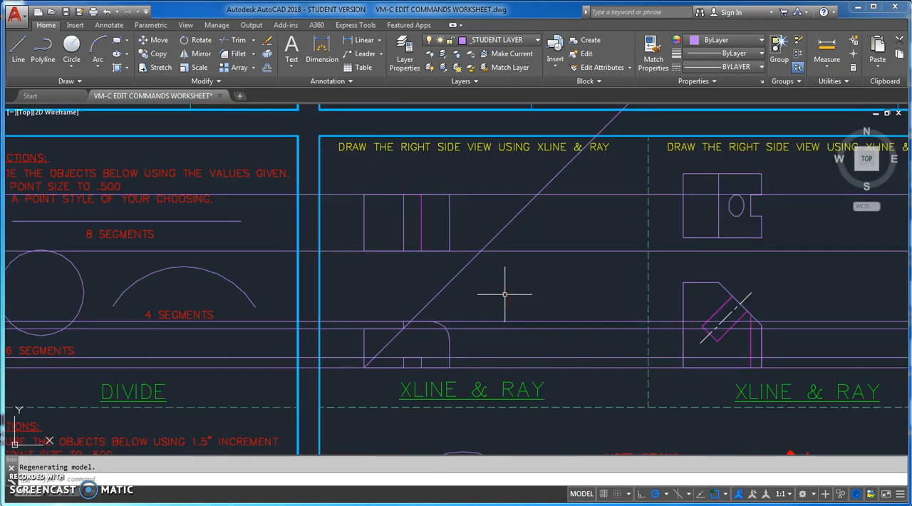
scroll(511, 290, "up", 2)
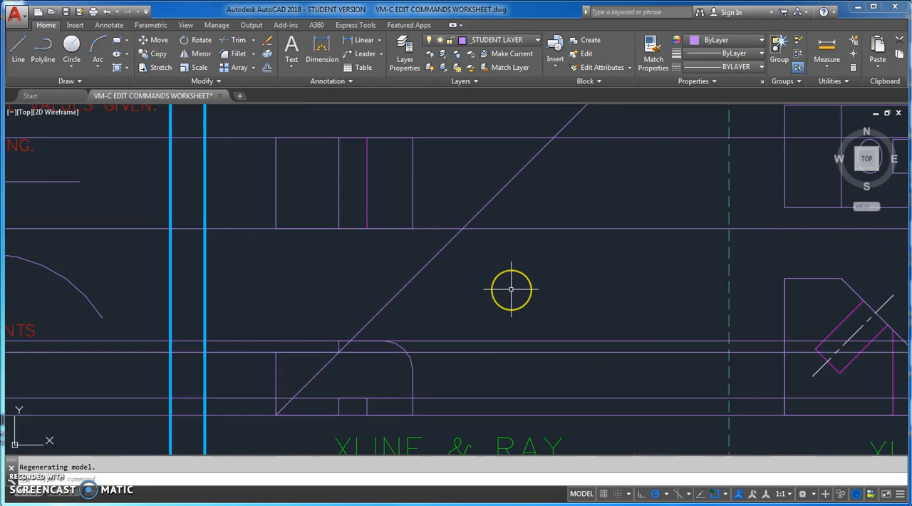
scroll(511, 290, "down", 2)
middle_click_drag(519, 287, 491, 288)
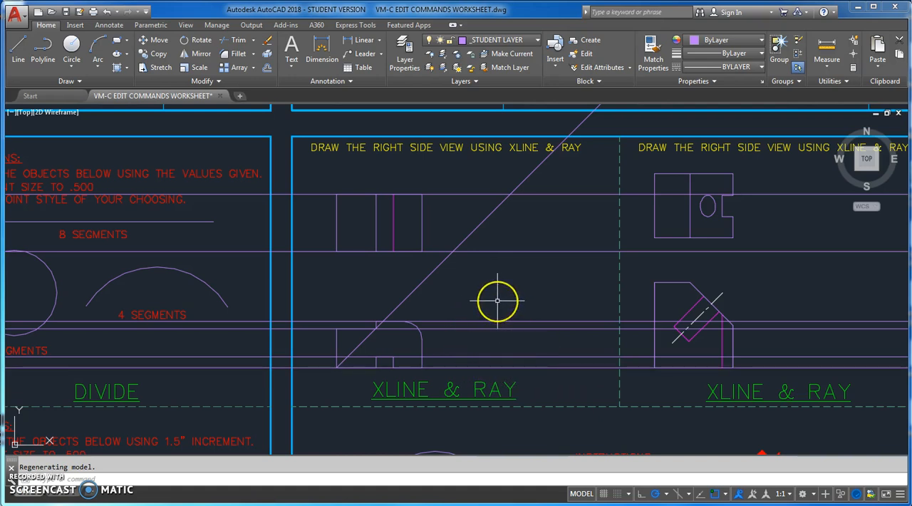
- With Ortho on, draw a vertical line about 6.2 units down from where the ray crosses the top view's lower construction line
left_click(18, 49)
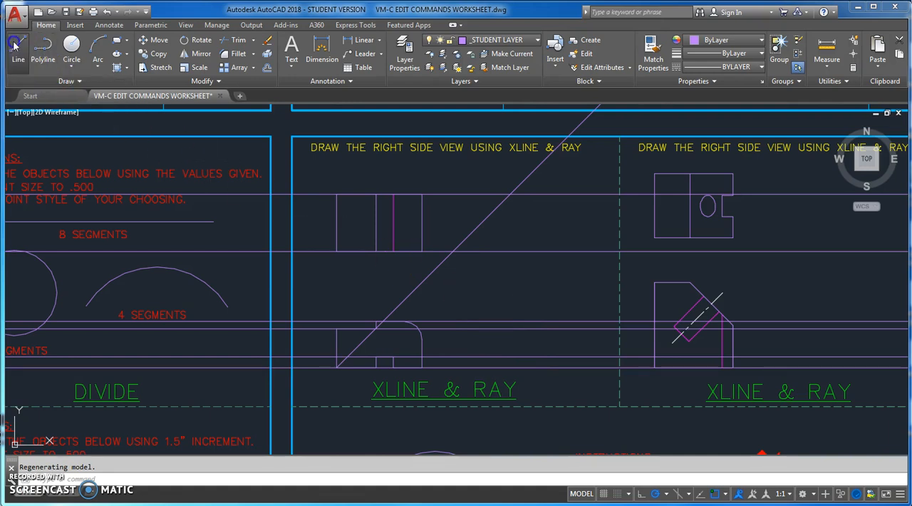
left_click(452, 251)
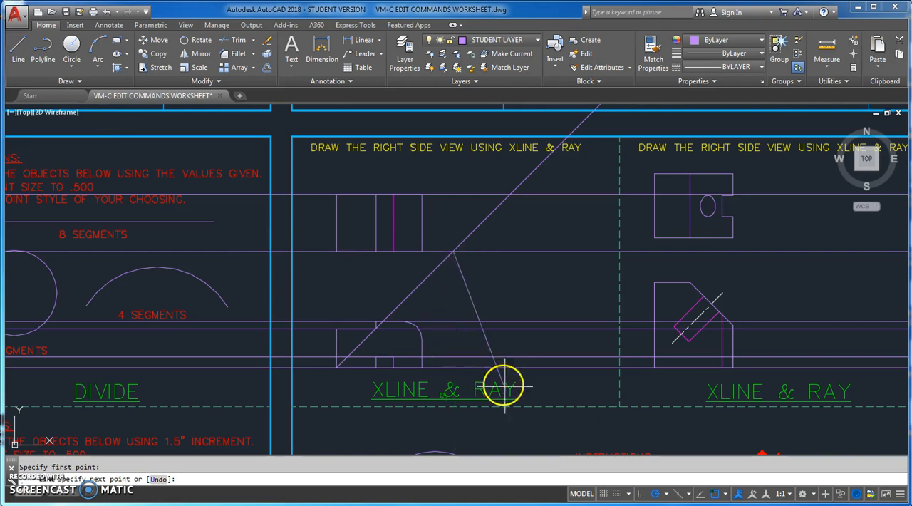
left_click(641, 495)
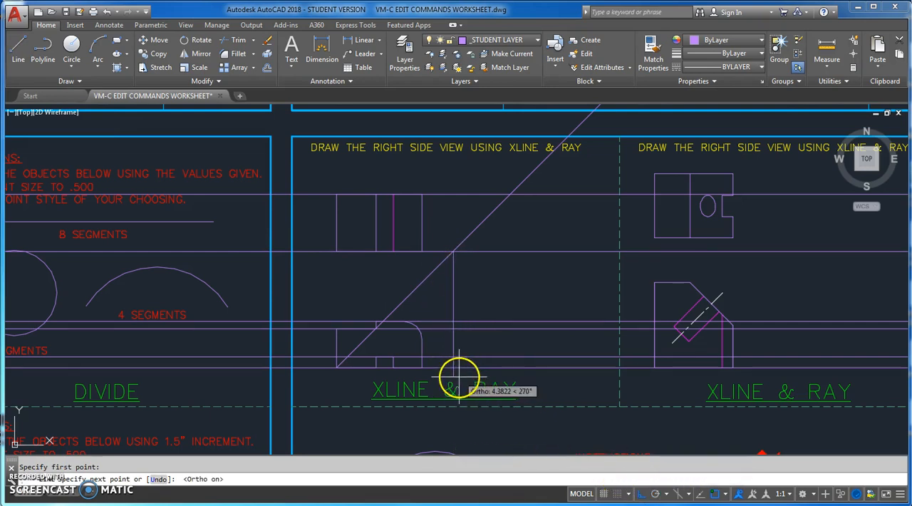
left_click(466, 432)
key("Return")
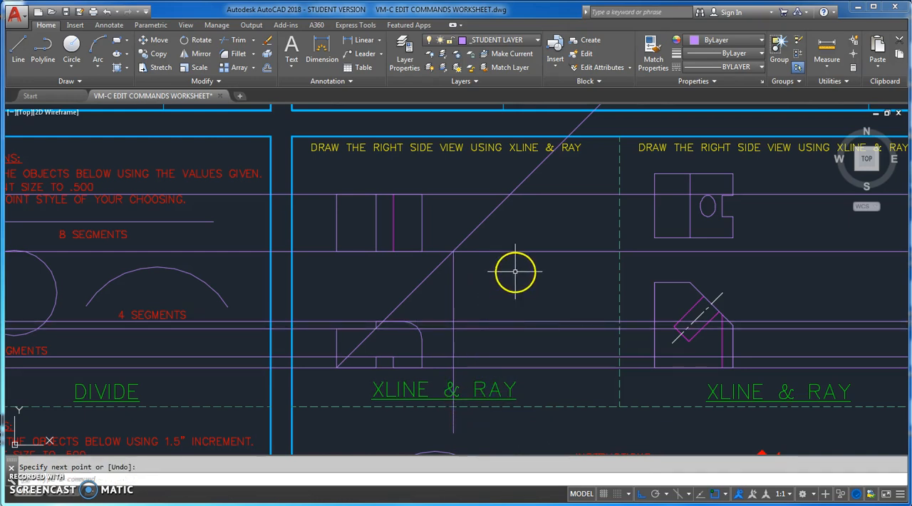
- Draw a vertical line from where the ray crosses the top view's upper construction line down level with the first vertical line's lower end
key("Return")
left_click(510, 195)
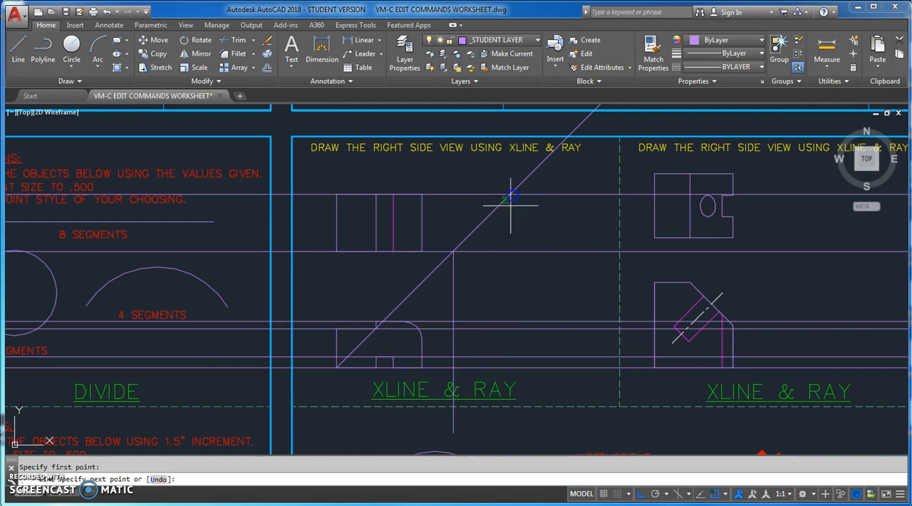
left_click(523, 432)
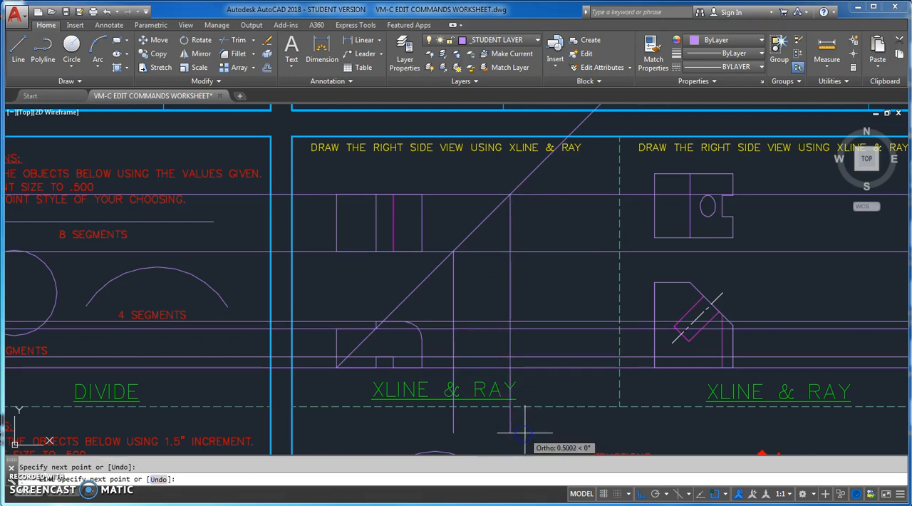
key("Return")
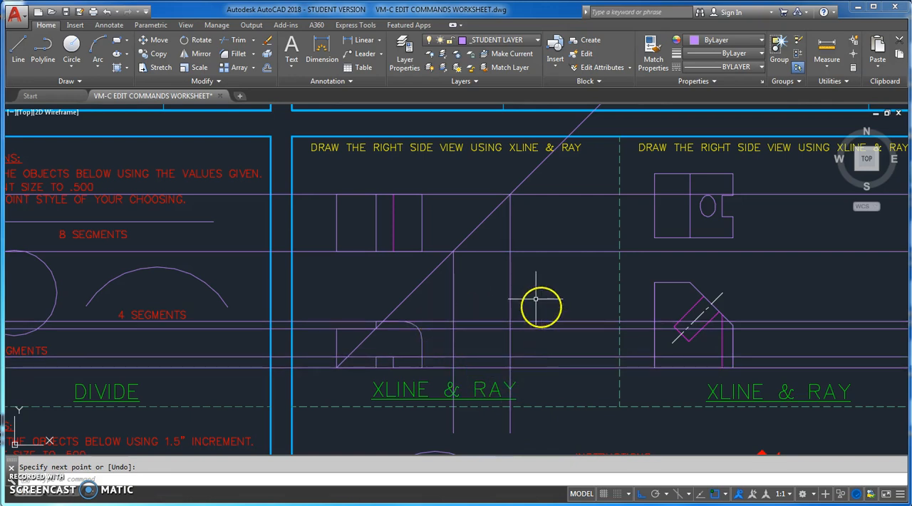
- Trim the front view's horizontal construction lines beyond the right vertical, using both verticals and the highest and lowest horizontals as cutting edges
left_click(243, 40)
left_click(538, 298)
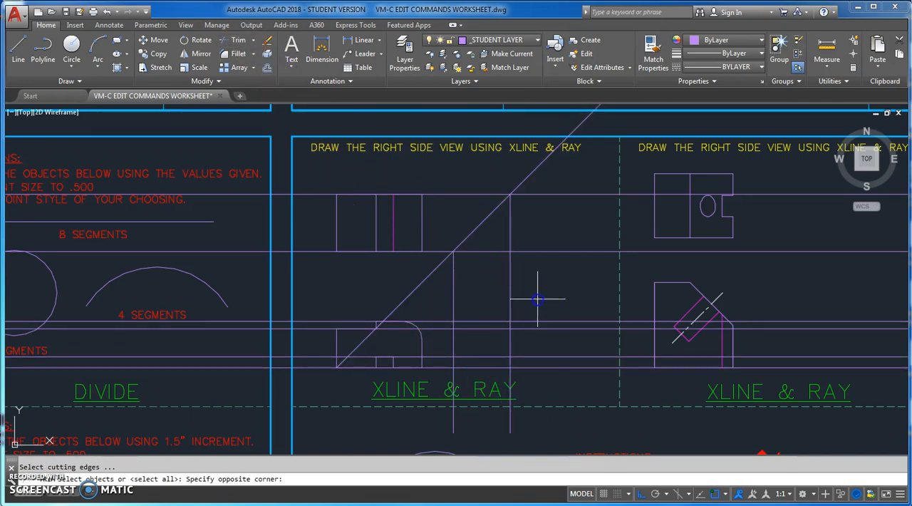
left_click(438, 290)
left_click(519, 323)
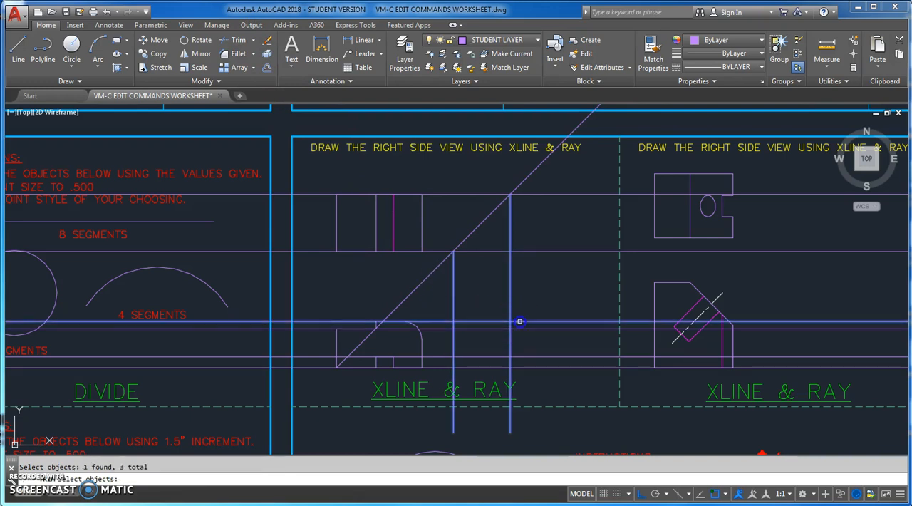
left_click(530, 368)
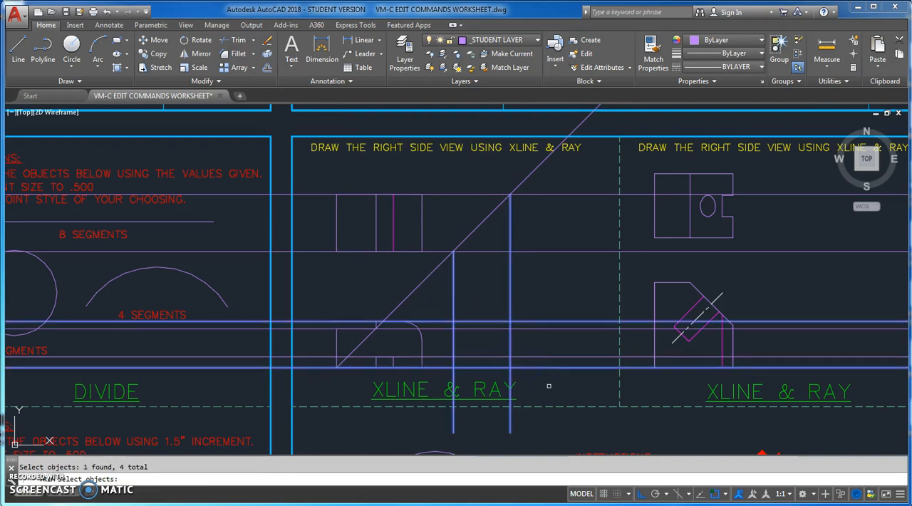
key("Return")
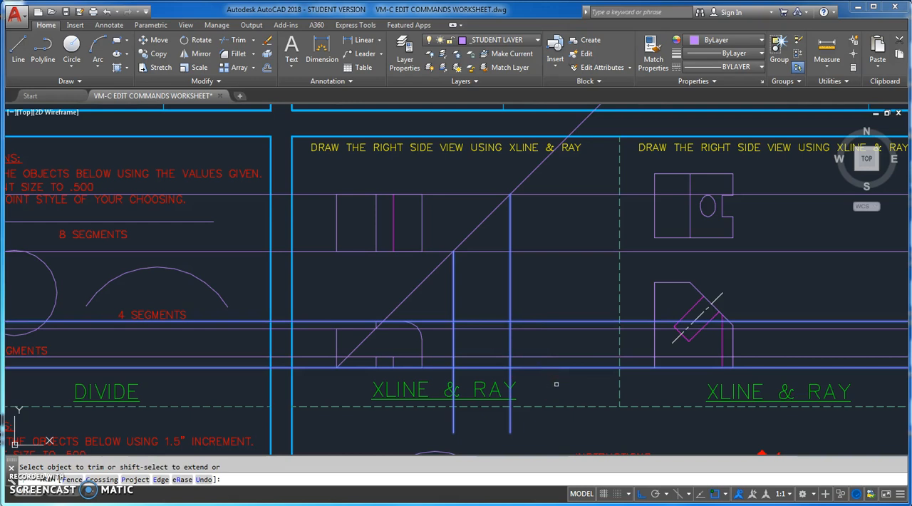
left_click(556, 384)
left_click(543, 297)
- Trim both vertical lines above the highest and below the lowest of the front view's horizontal construction lines
left_click(539, 305)
left_click(447, 288)
left_click(441, 375)
left_click(444, 305)
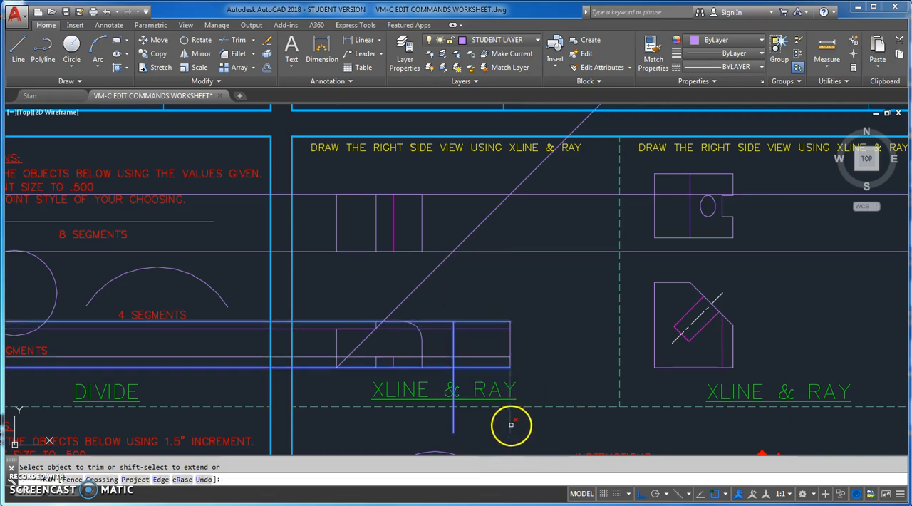
left_click(454, 423)
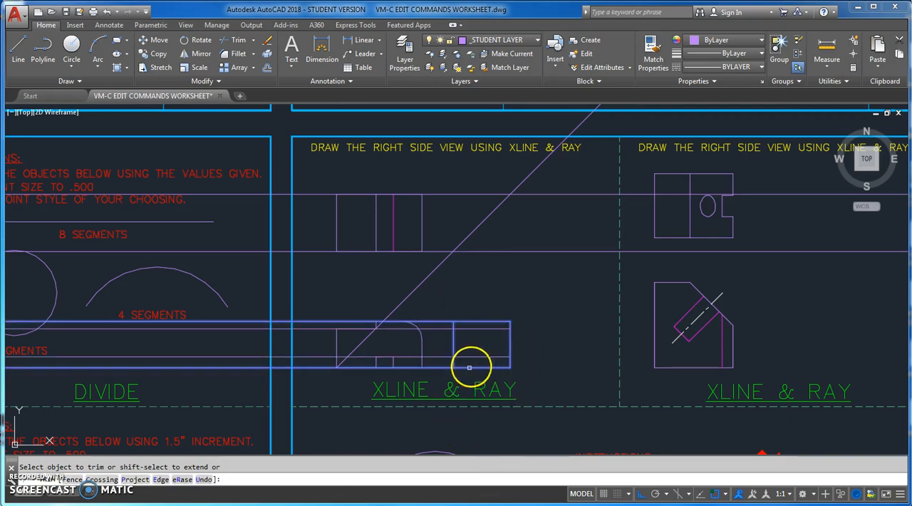
- Trim the horizontal construction lines on the left of the side view's rectangle and end the trim
left_click(440, 376)
left_click(435, 301)
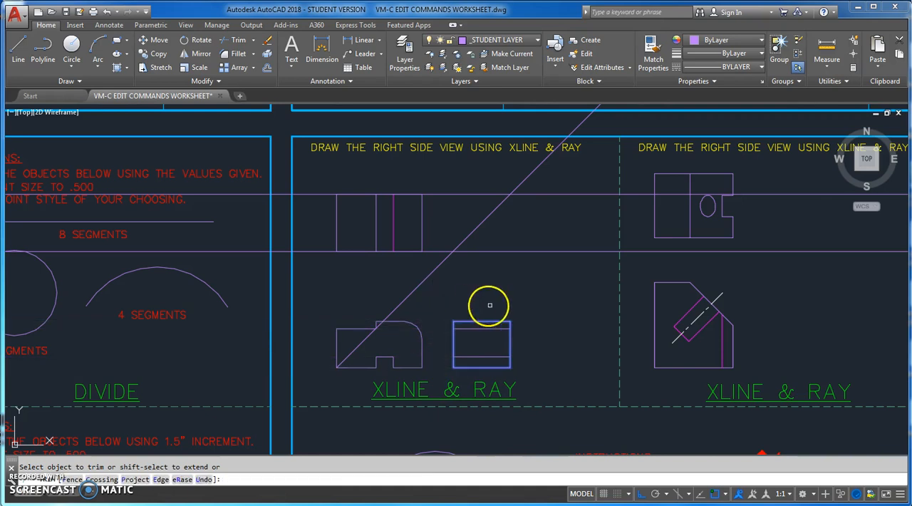
key("Return")
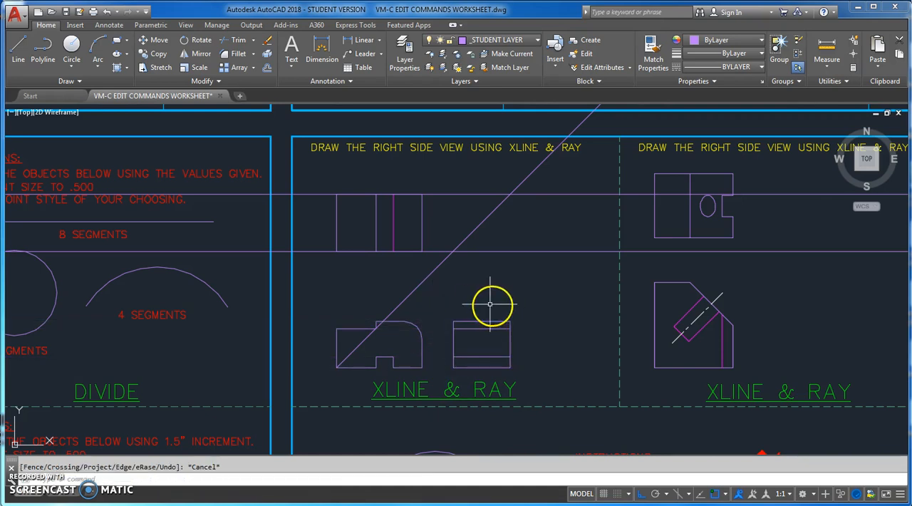
- Erase the 45-degree ray and the two horizontal construction lines running through the top view
left_click(435, 270)
key("Delete")
left_click(481, 323)
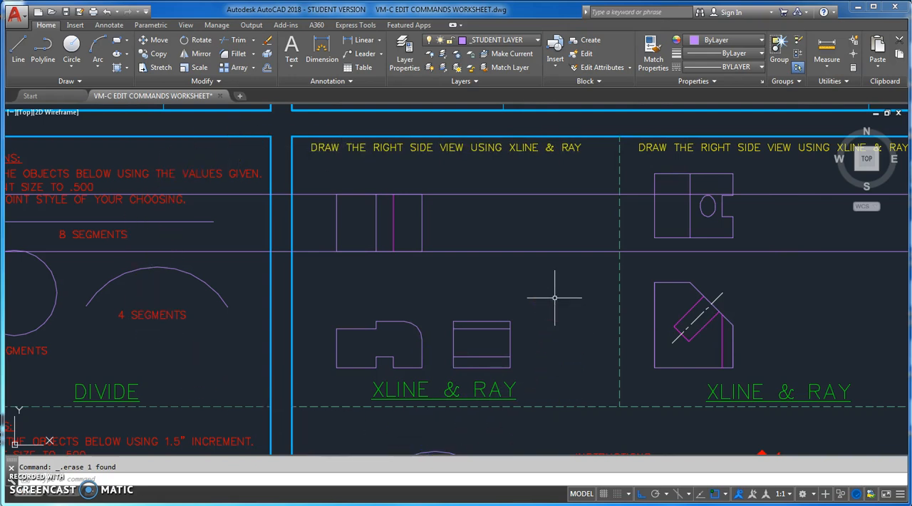
left_click(499, 251)
left_click(483, 194)
key("Delete")
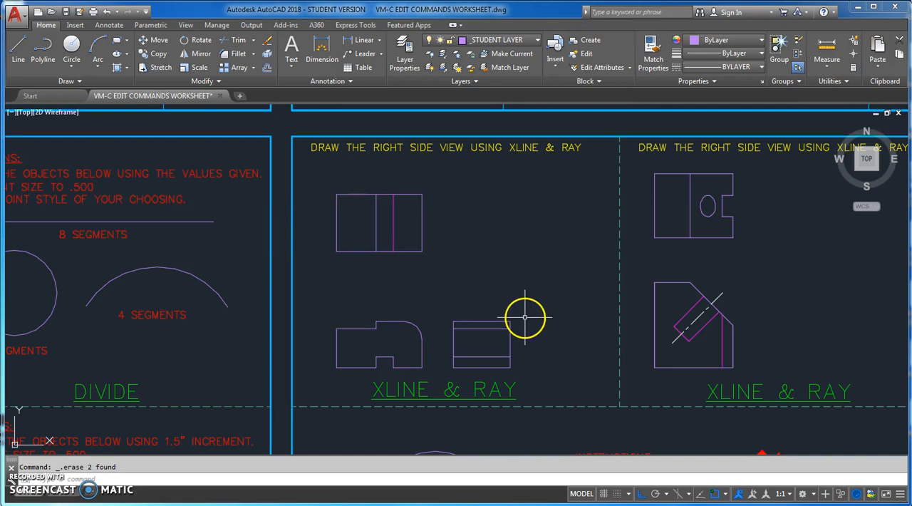
- Move the two inner horizontal lines of the right side view to the HIDDEN layer and clear the selection
middle_click_drag(525, 320, 529, 277)
scroll(508, 317, "up", 2)
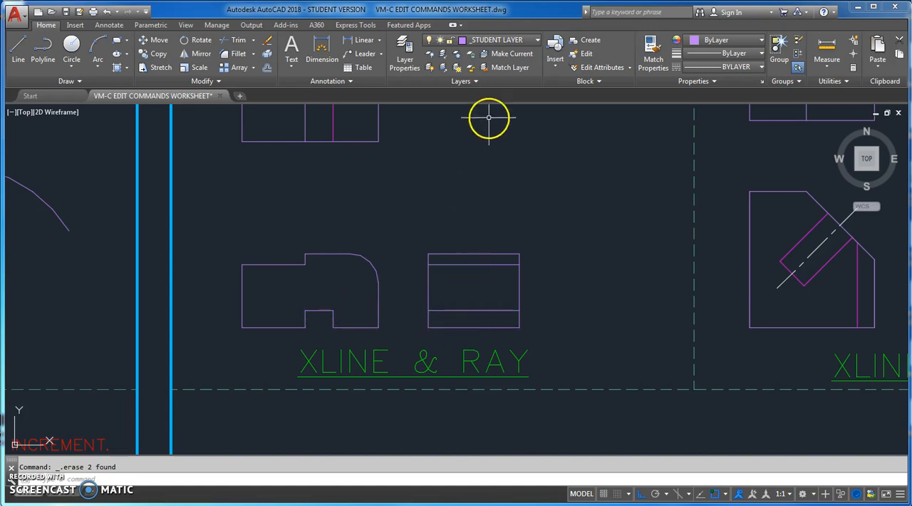
left_click(537, 41)
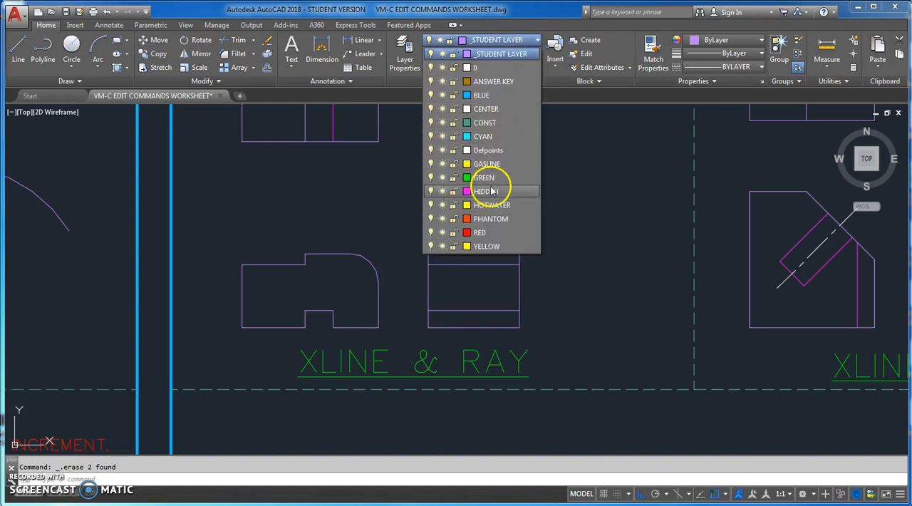
left_click(609, 230)
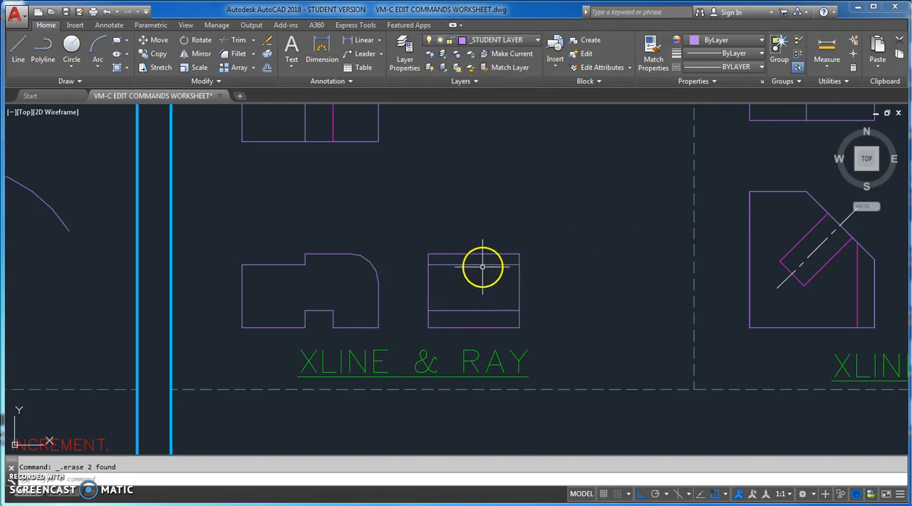
left_click(482, 265)
left_click(474, 310)
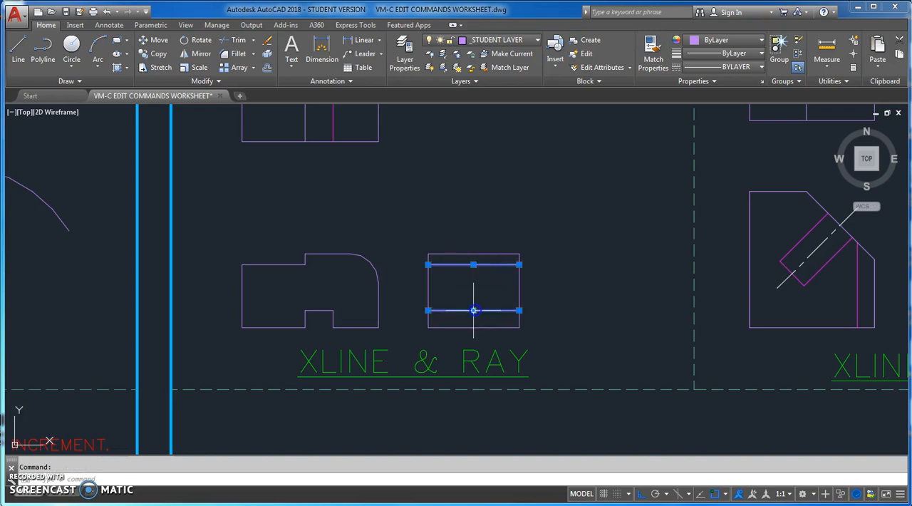
left_click(537, 41)
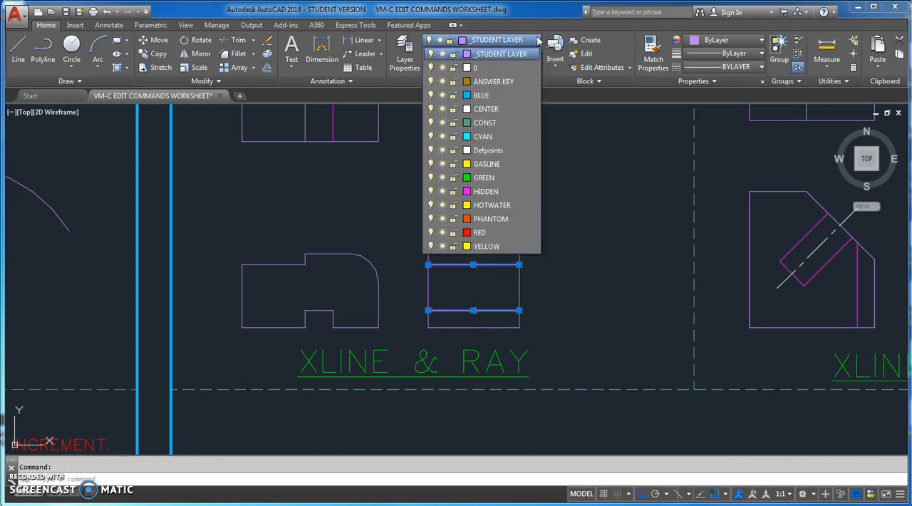
left_click(499, 191)
key("Escape")
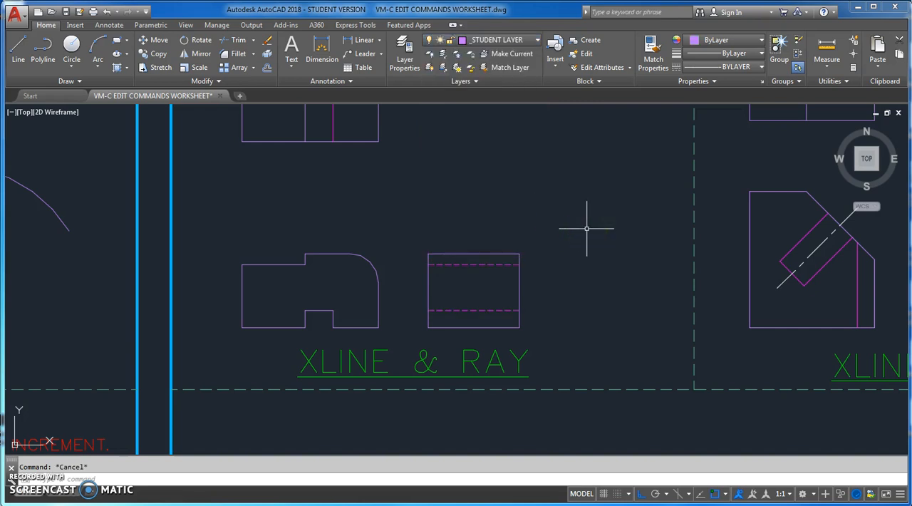